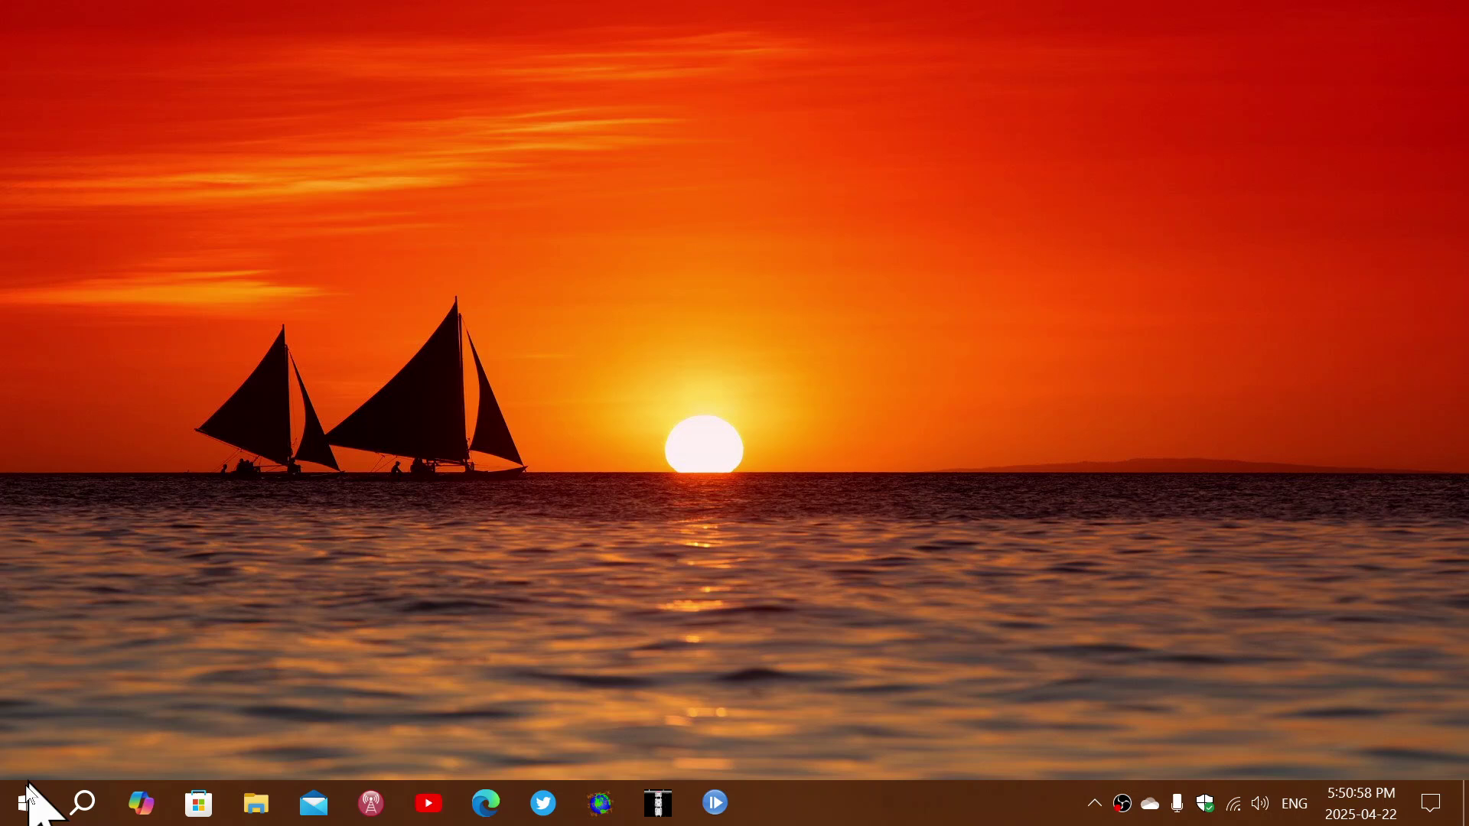
# - Open Settings' Update & Security page and view the Windows 10 update history
pyautogui.click(27, 803)
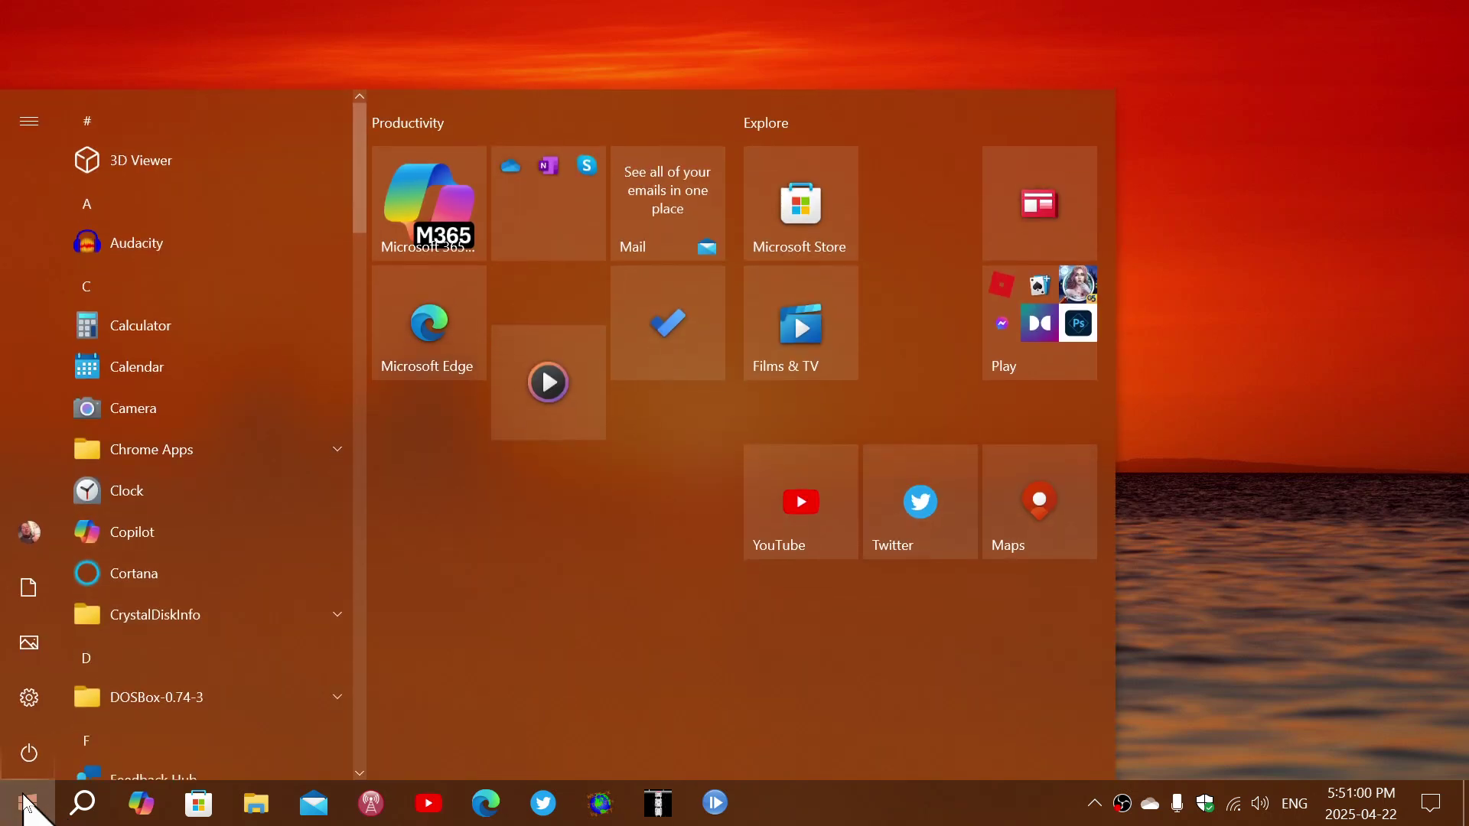
pyautogui.click(46, 707)
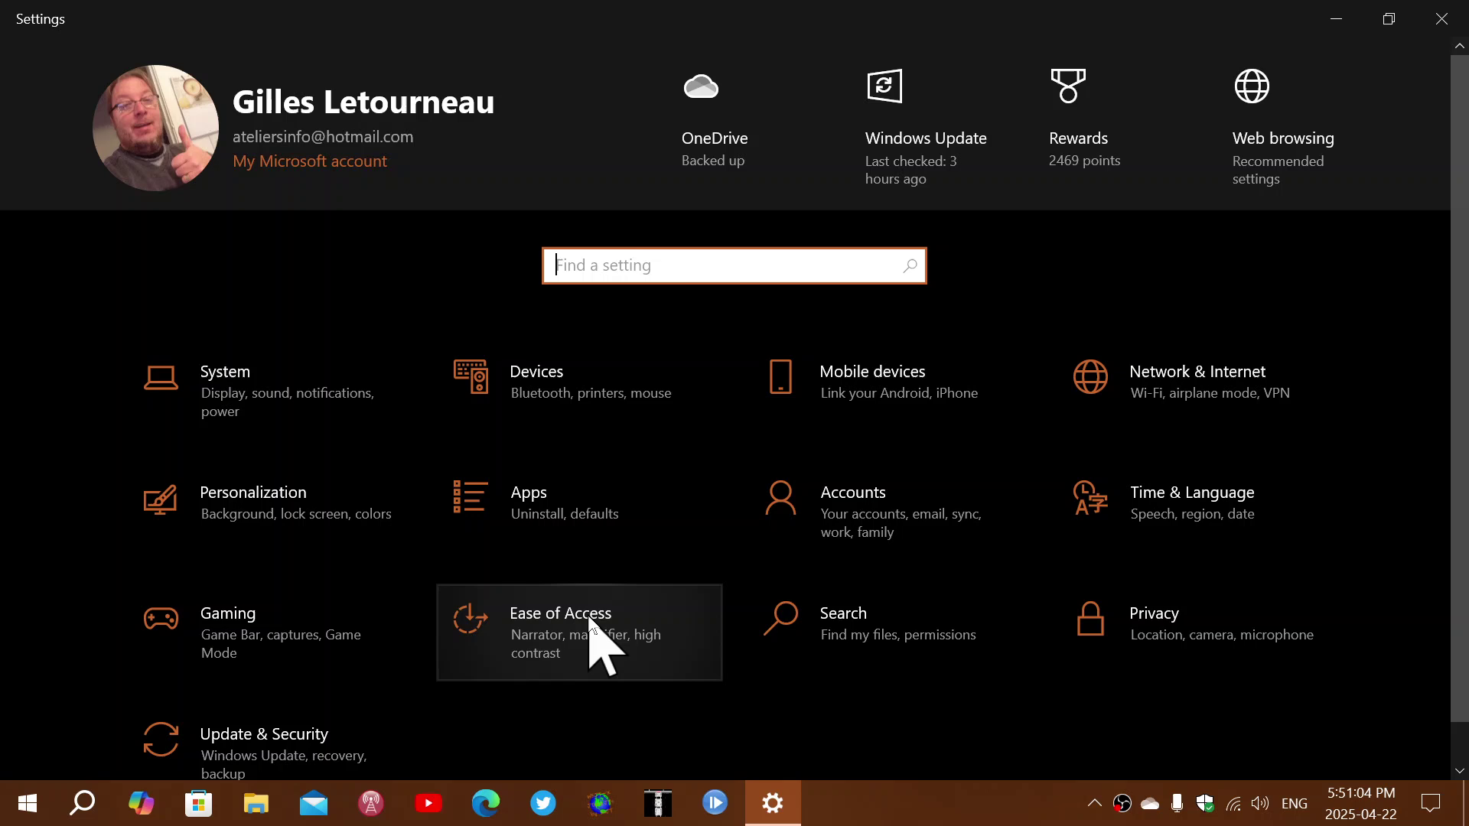
pyautogui.click(333, 751)
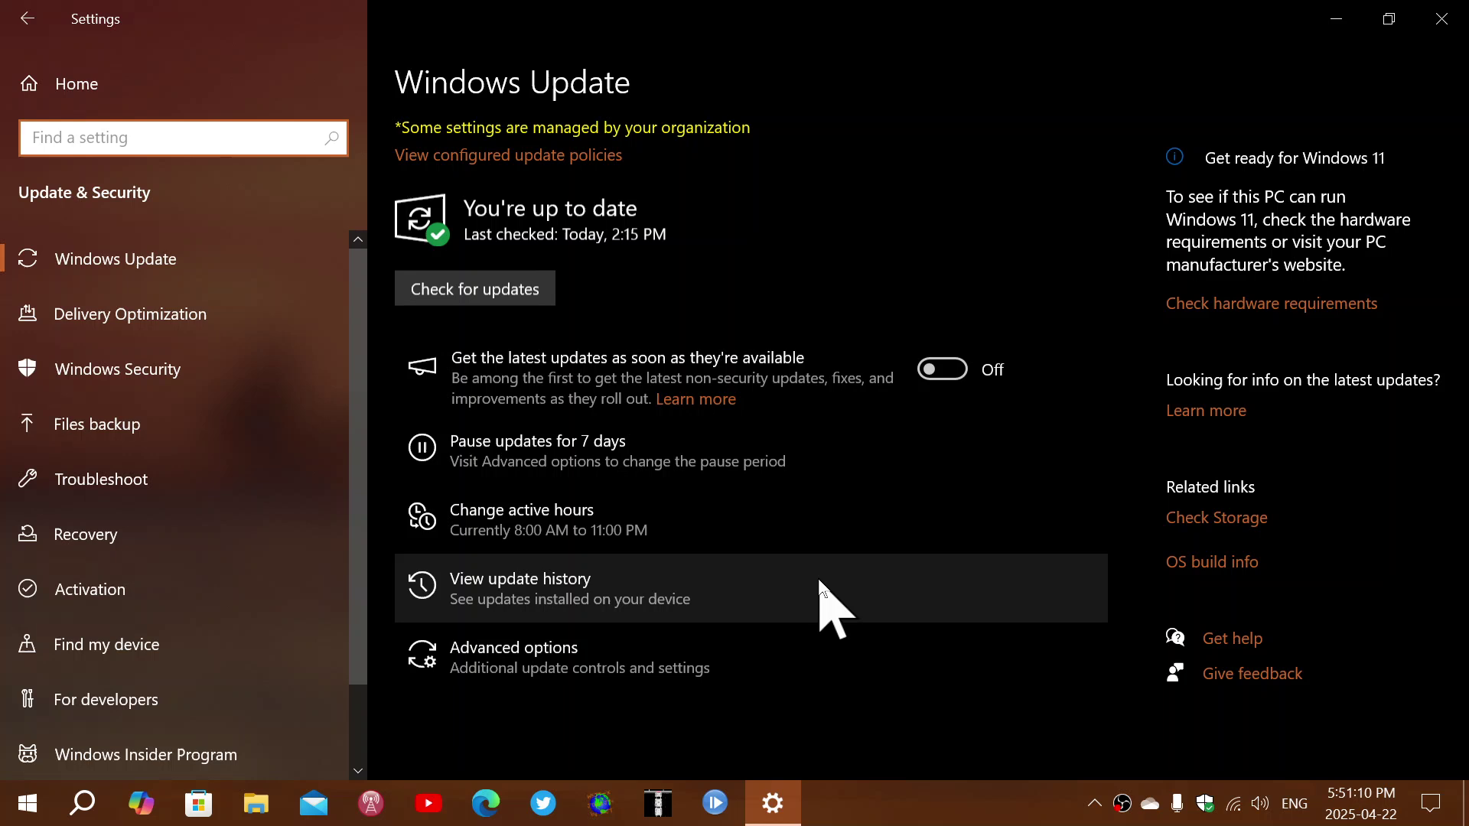
pyautogui.click(705, 580)
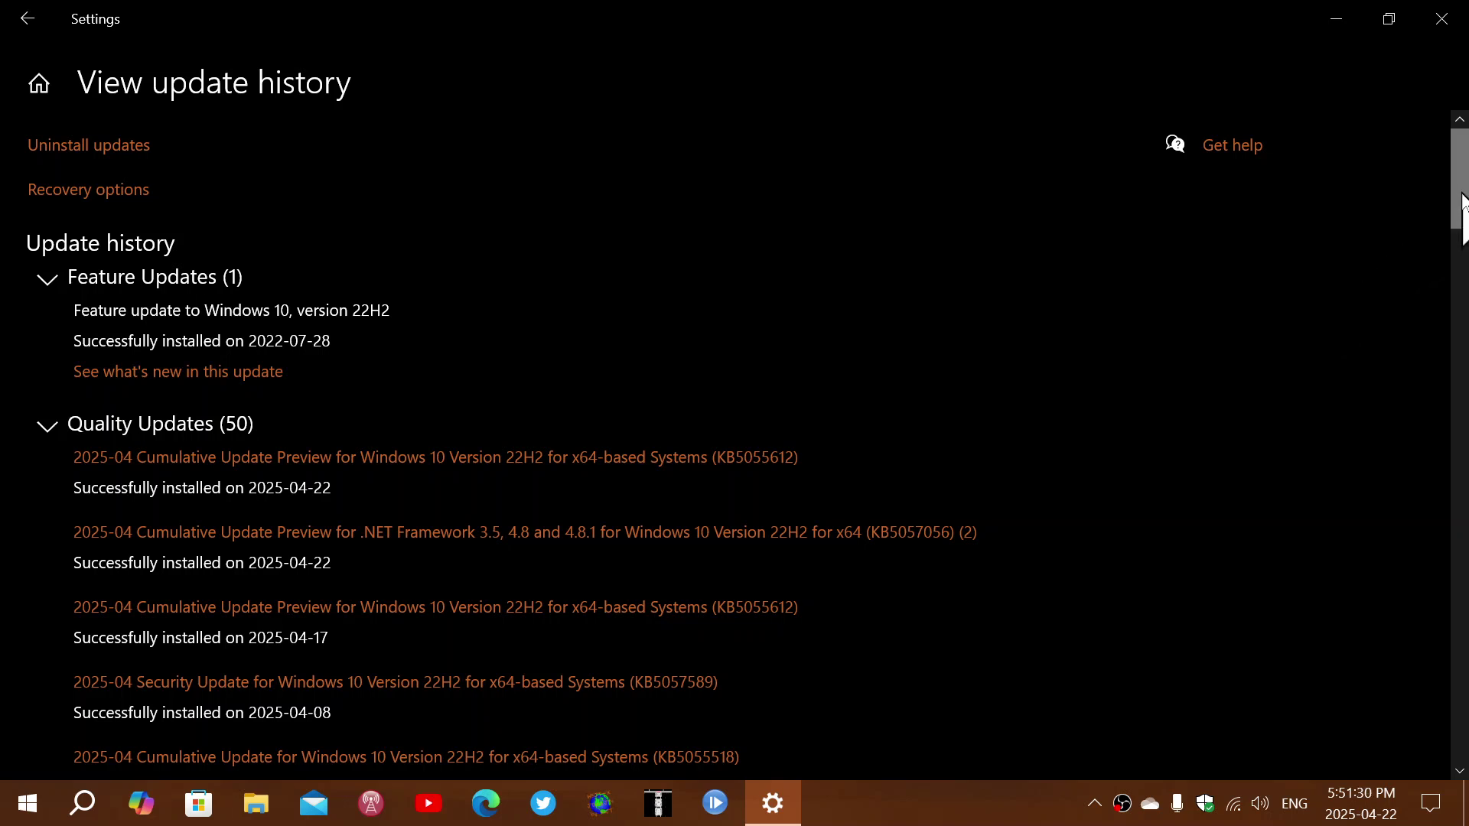
pyautogui.moveTo(1461, 172); pyautogui.dragTo(1462, 247)
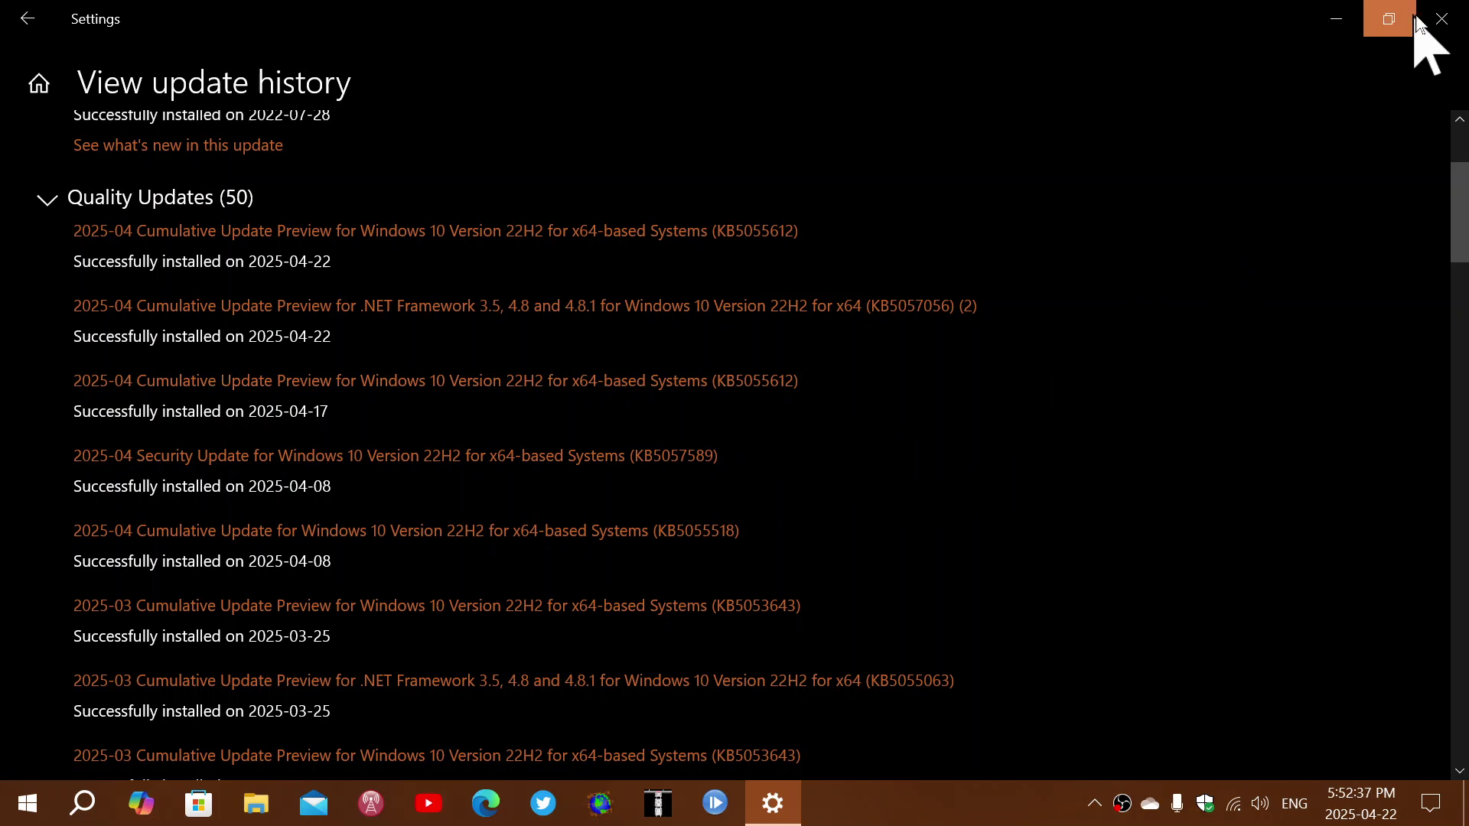
# - Close the Settings window, leaving only the sunset wallpaper desktop
pyautogui.click(1444, 20)
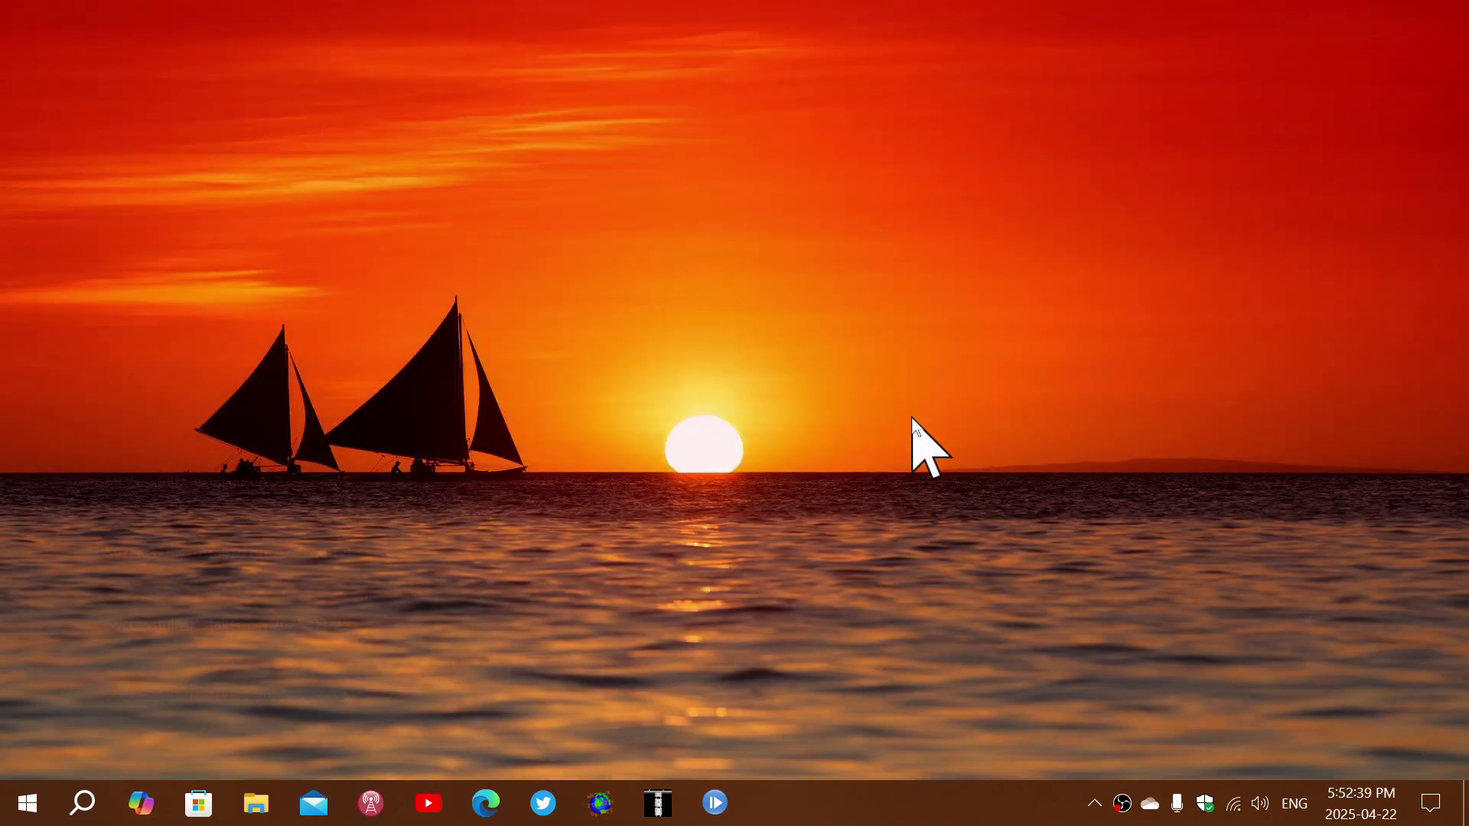